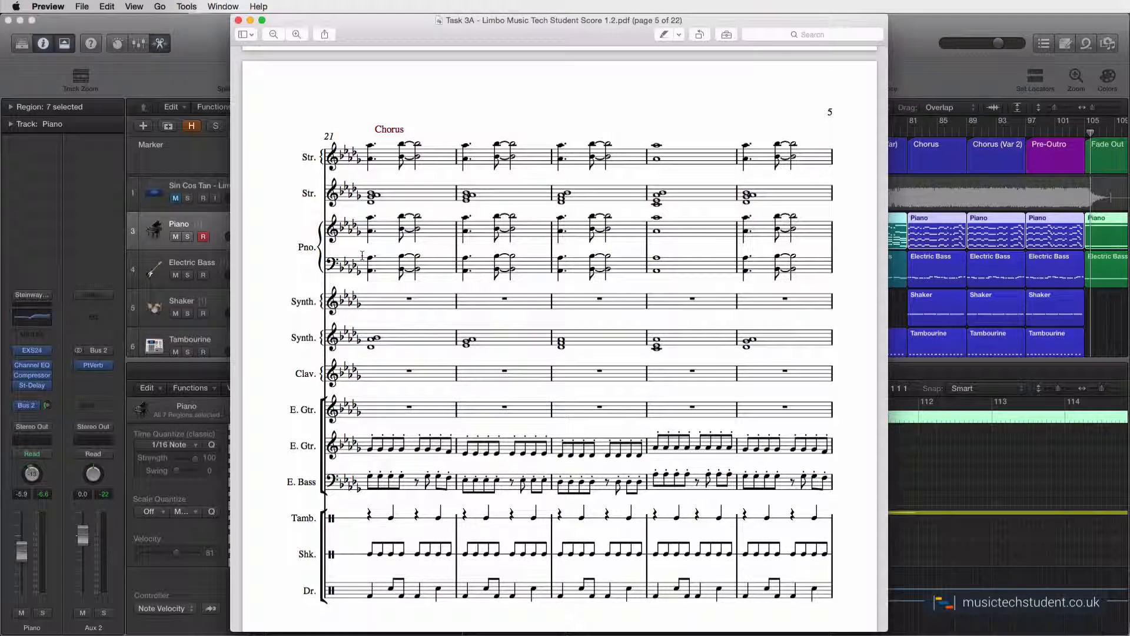
- Leave the score PDF for Logic Pro X, move the playhead to bar 21 and enlarge the Piano Roll to view the first Chorus notes
{"action": "left_click", "coordinate": [238, 21]}
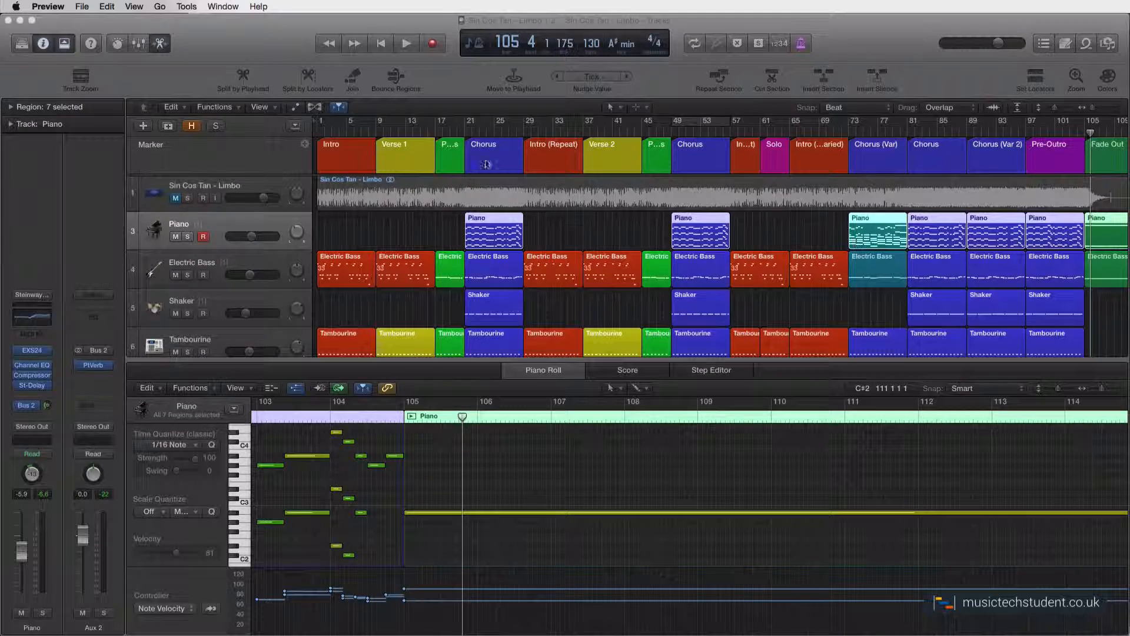
{"action": "left_click", "coordinate": [465, 135]}
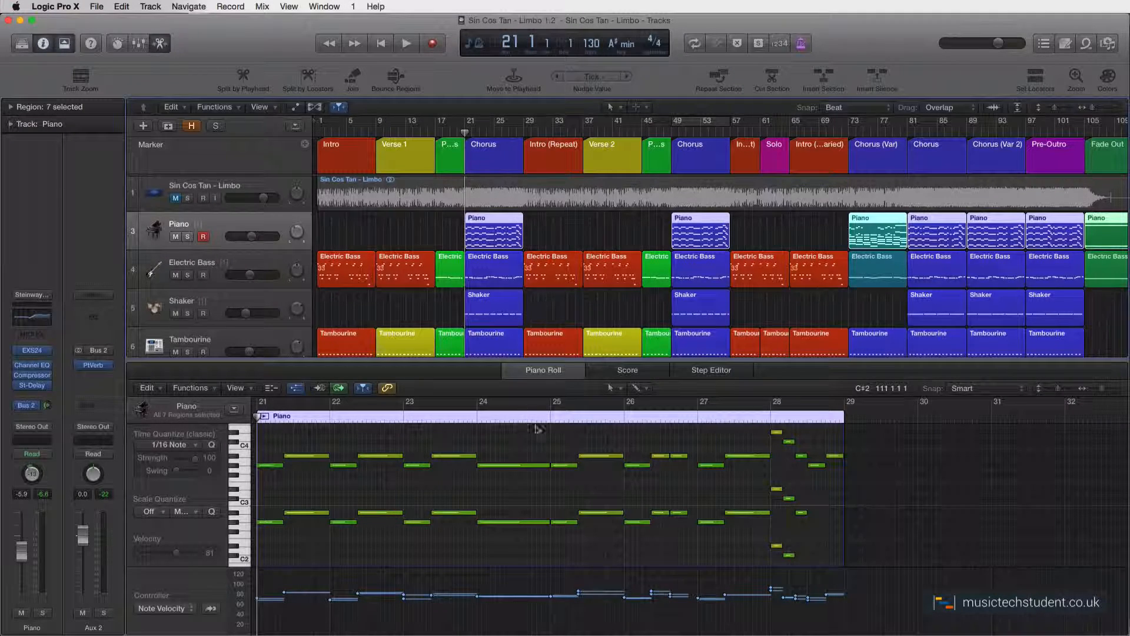
{"action": "scroll", "coordinate": [511, 453], "scroll_direction": "left", "scroll_amount": 3}
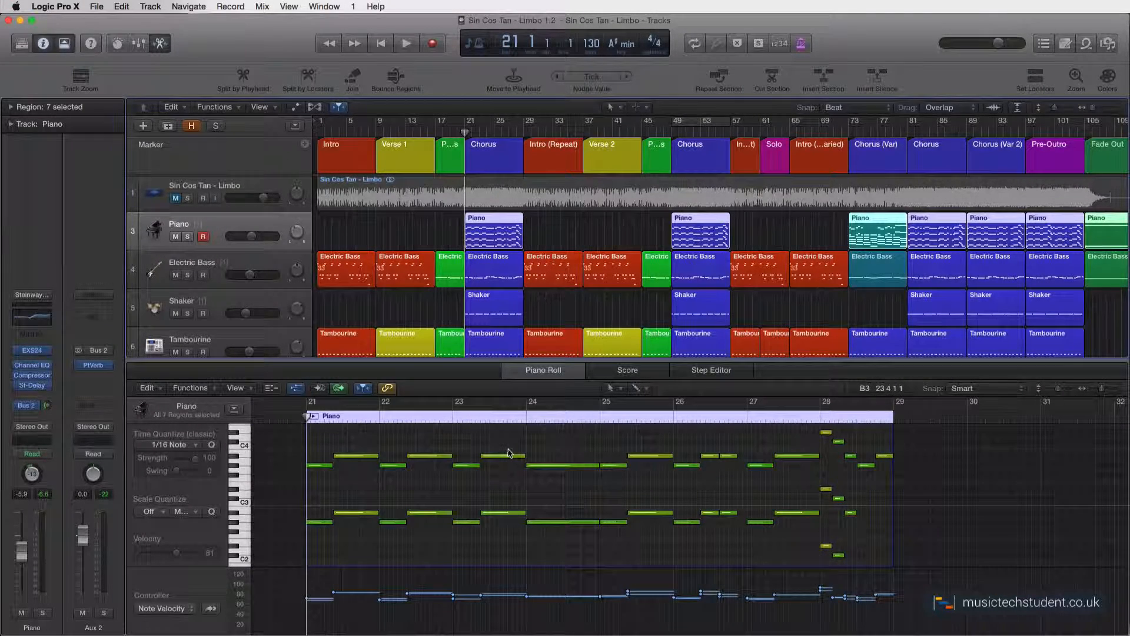
{"action": "scroll", "coordinate": [504, 462], "scroll_direction": "right", "scroll_amount": 2}
{"action": "scroll", "coordinate": [494, 468], "scroll_direction": "up", "scroll_amount": 3}
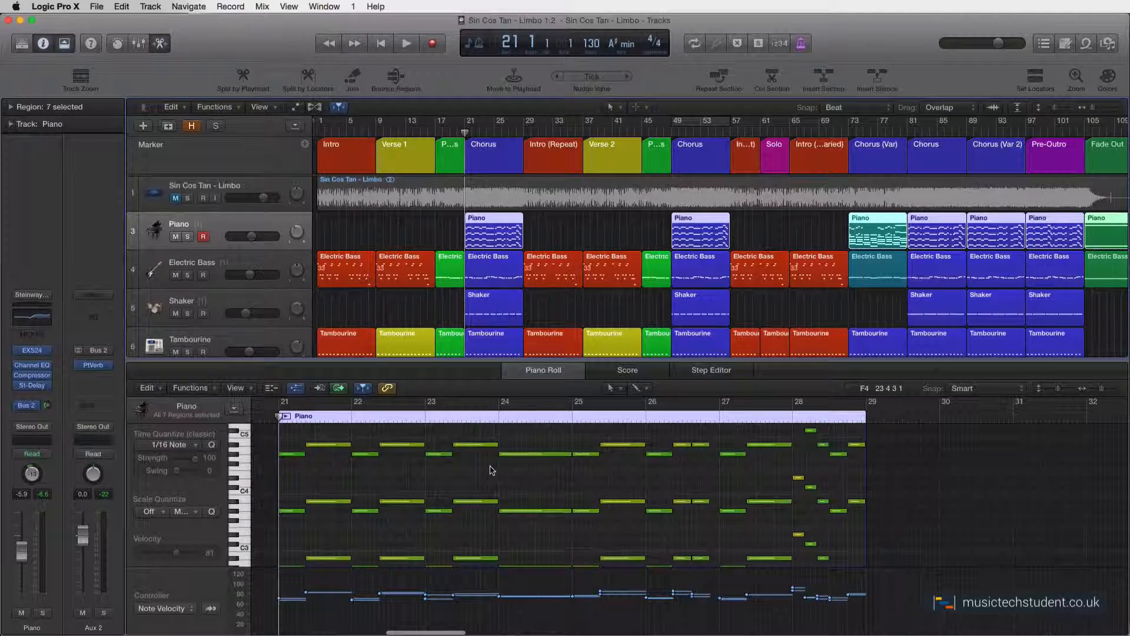
{"action": "scroll", "coordinate": [495, 459], "scroll_direction": "down", "scroll_amount": 2}
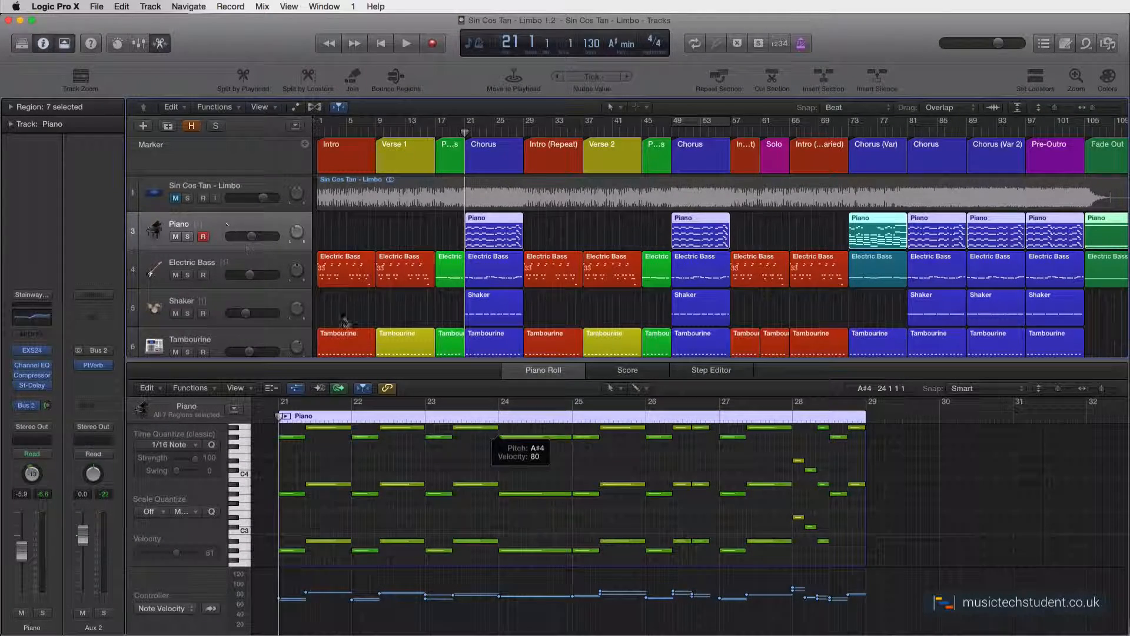
{"action": "scroll", "coordinate": [422, 457], "scroll_direction": "up", "scroll_amount": 1}
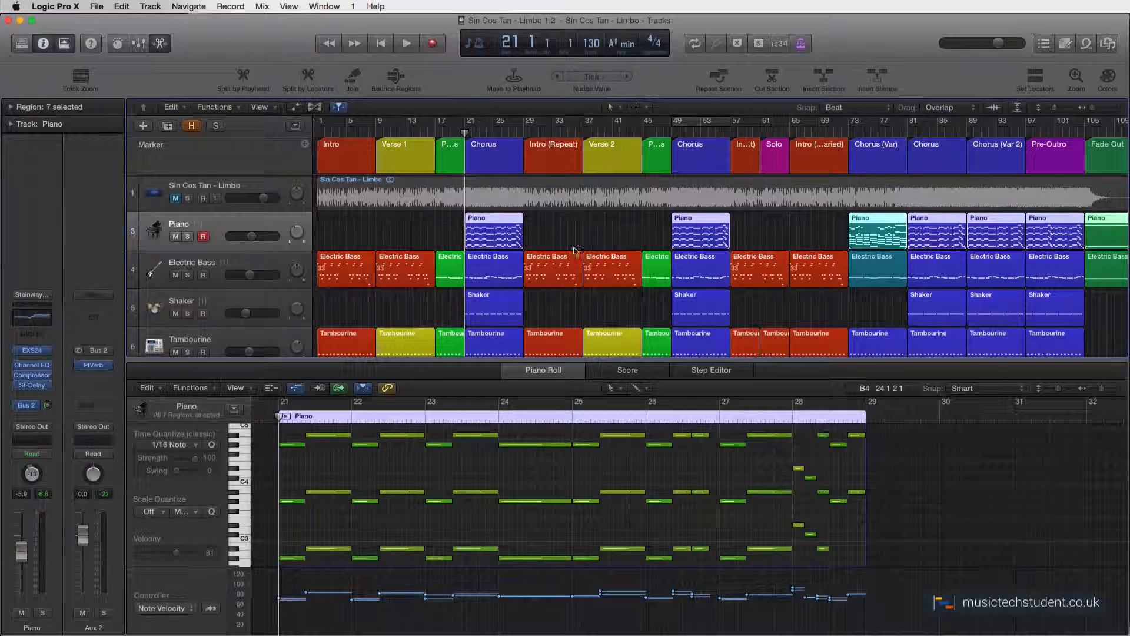
{"action": "left_click_drag", "start_coordinate": [607, 361], "coordinate": [607, 296]}
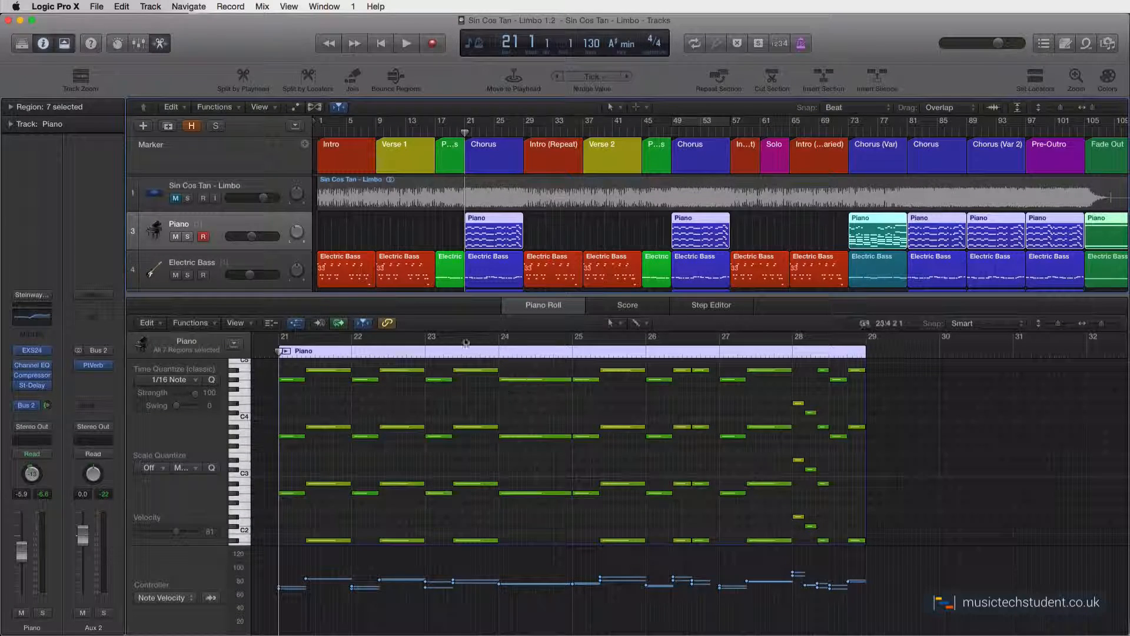
{"action": "scroll", "coordinate": [509, 429], "scroll_direction": "up", "scroll_amount": 3}
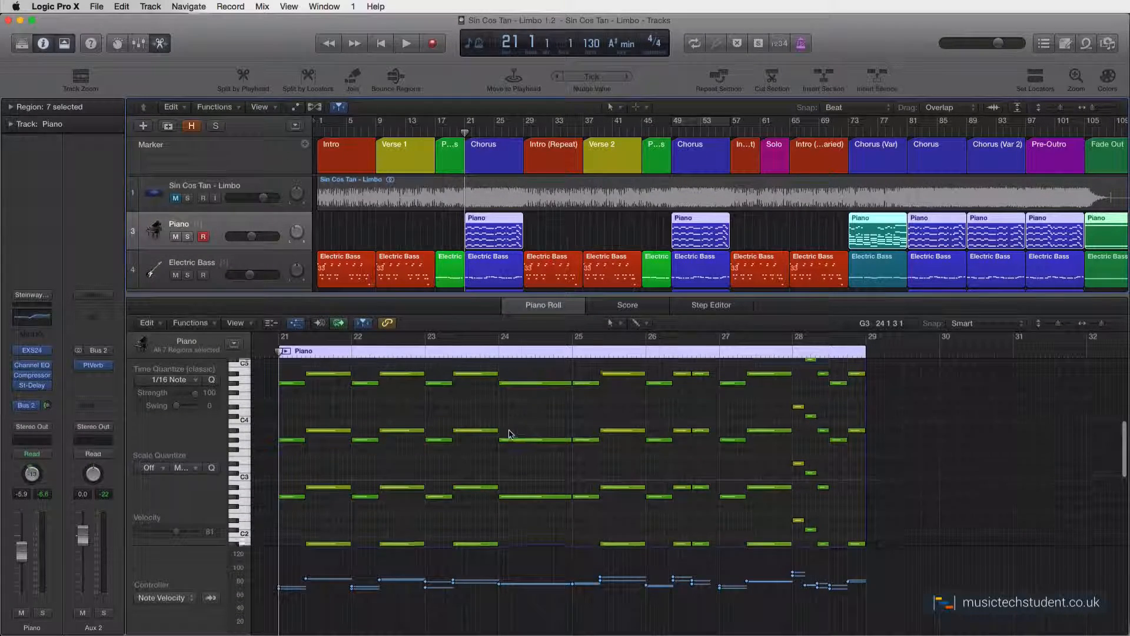
- Solo the original Sin Cos Tan - Limbo audio track and play the first Chorus from bar 21
{"action": "left_click", "coordinate": [187, 198]}
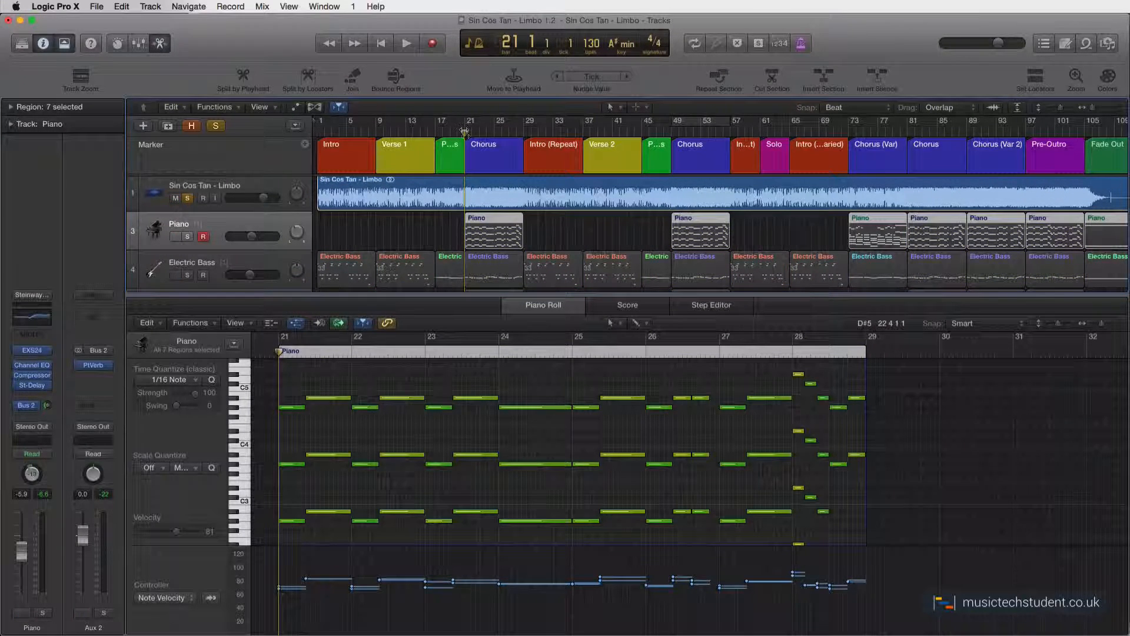
{"action": "key", "text": "space"}
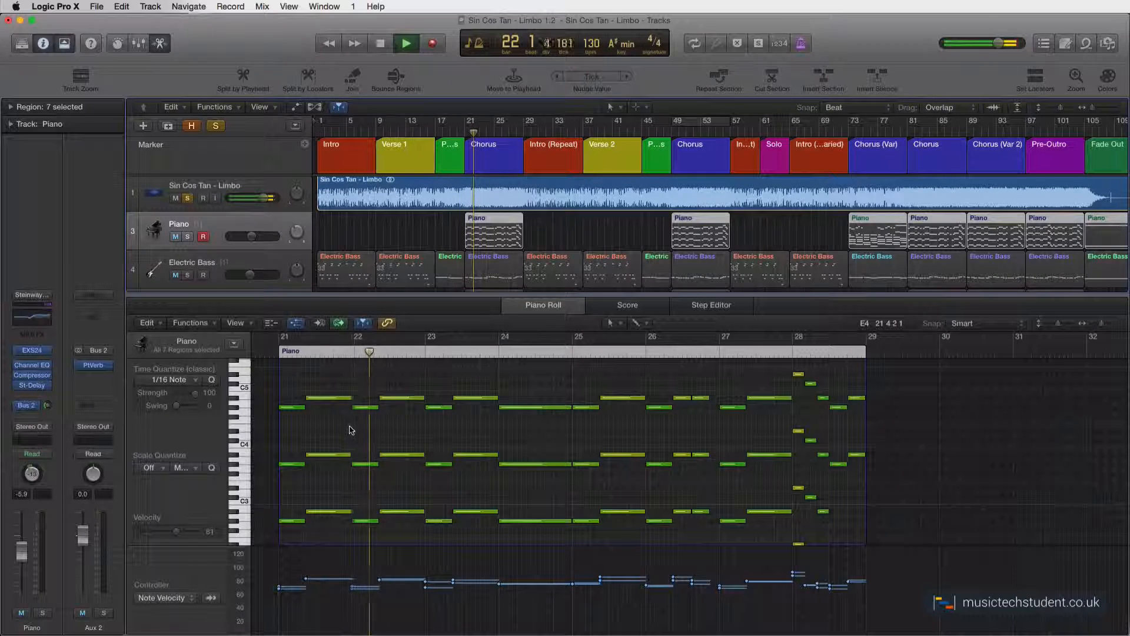
{"action": "key", "text": "space"}
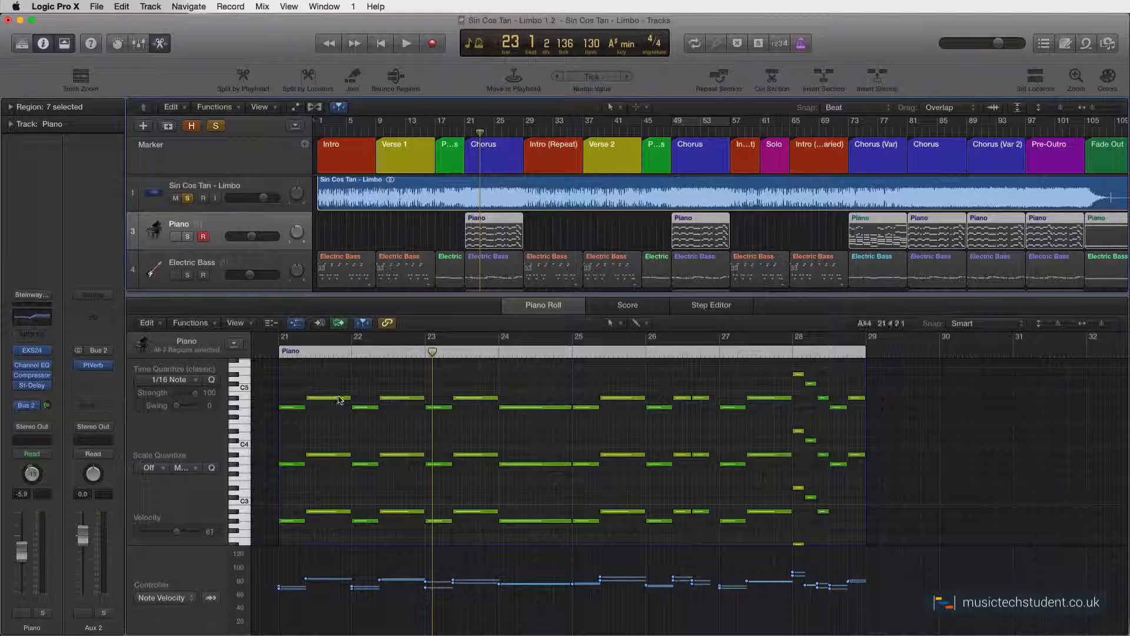
- Inspect the EXS24 sampler settings on the Piano track and close the instrument window
{"action": "mouse_move", "coordinate": [339, 399]}
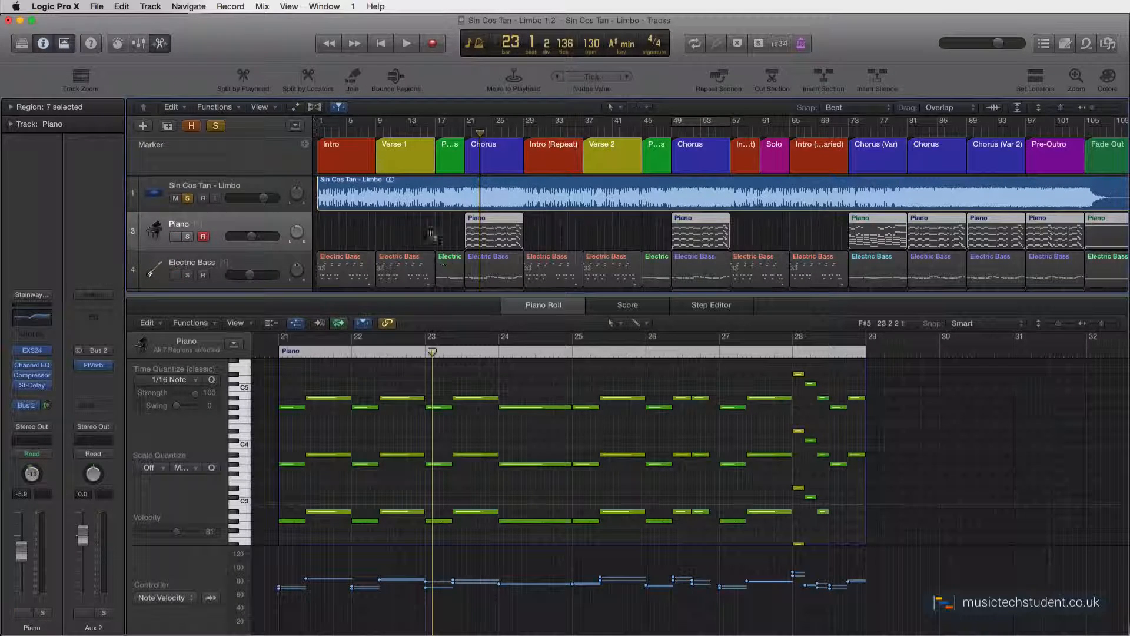
{"action": "scroll", "coordinate": [428, 232], "scroll_direction": "up", "scroll_amount": 1}
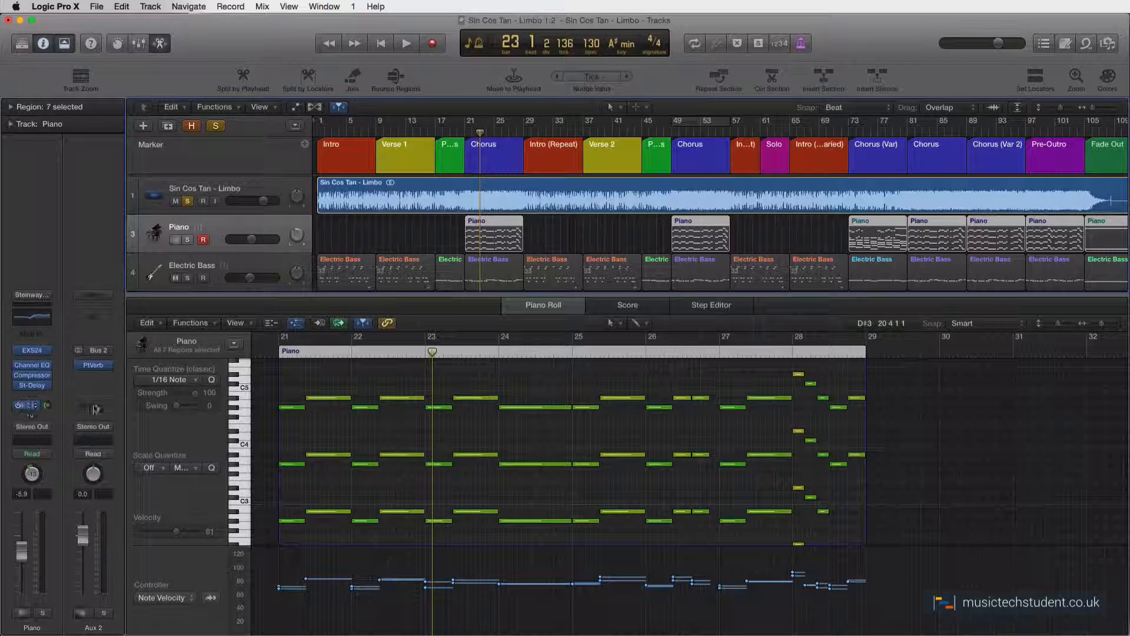
{"action": "left_click", "coordinate": [32, 350]}
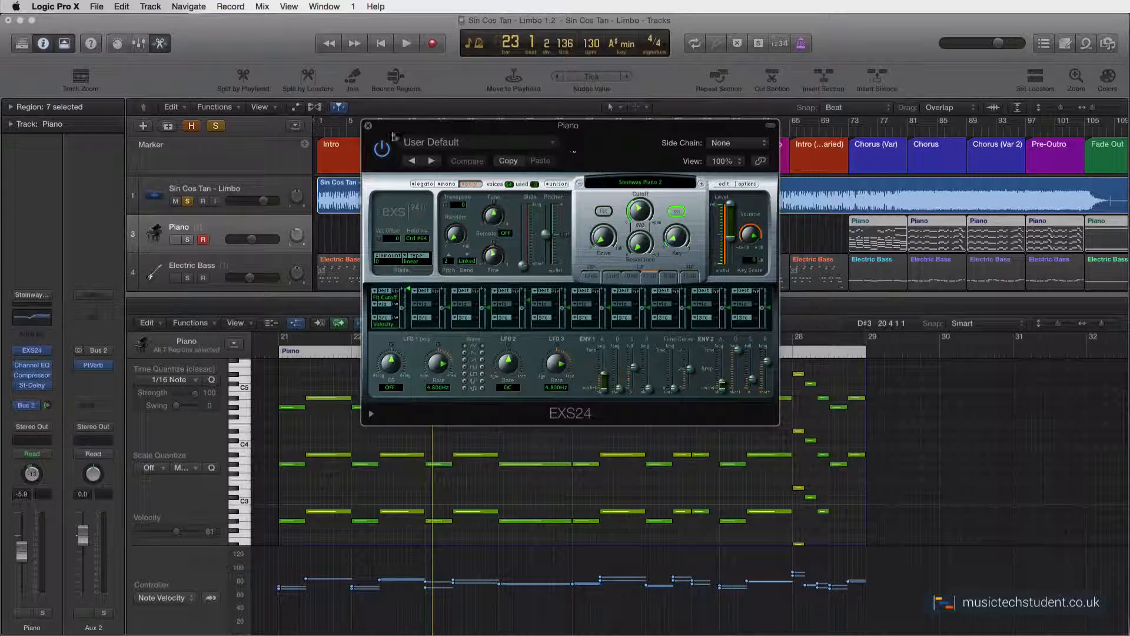
{"action": "left_click", "coordinate": [368, 125]}
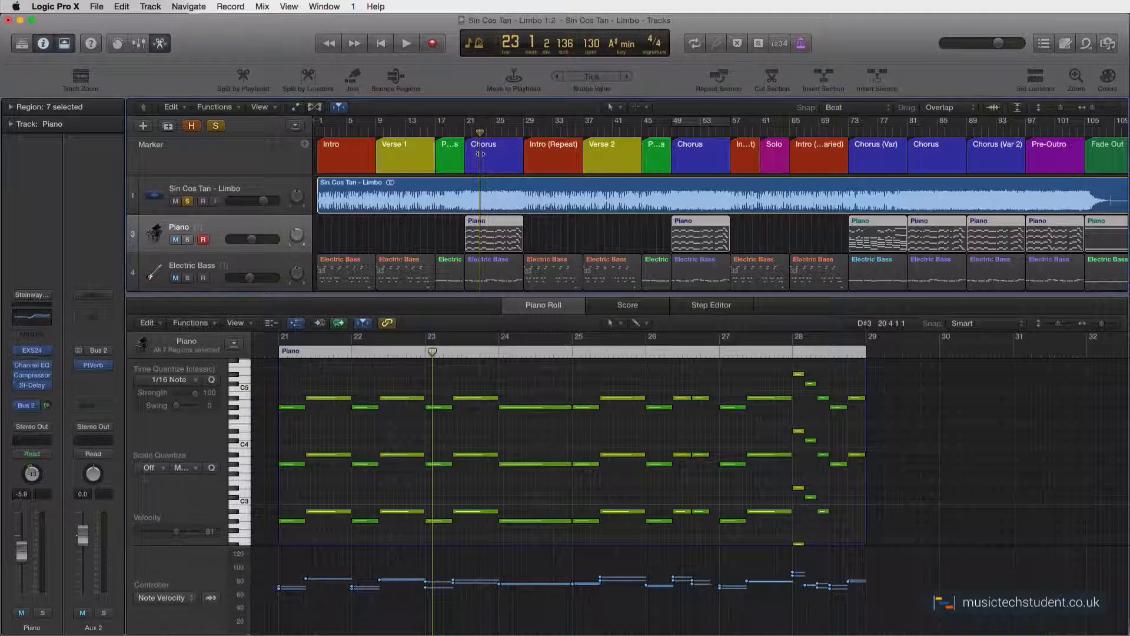
- Return the playhead to bar 21 and replay the soloed original recording through the first Chorus bars
{"action": "left_click_drag", "start_coordinate": [481, 131], "coordinate": [465, 131]}
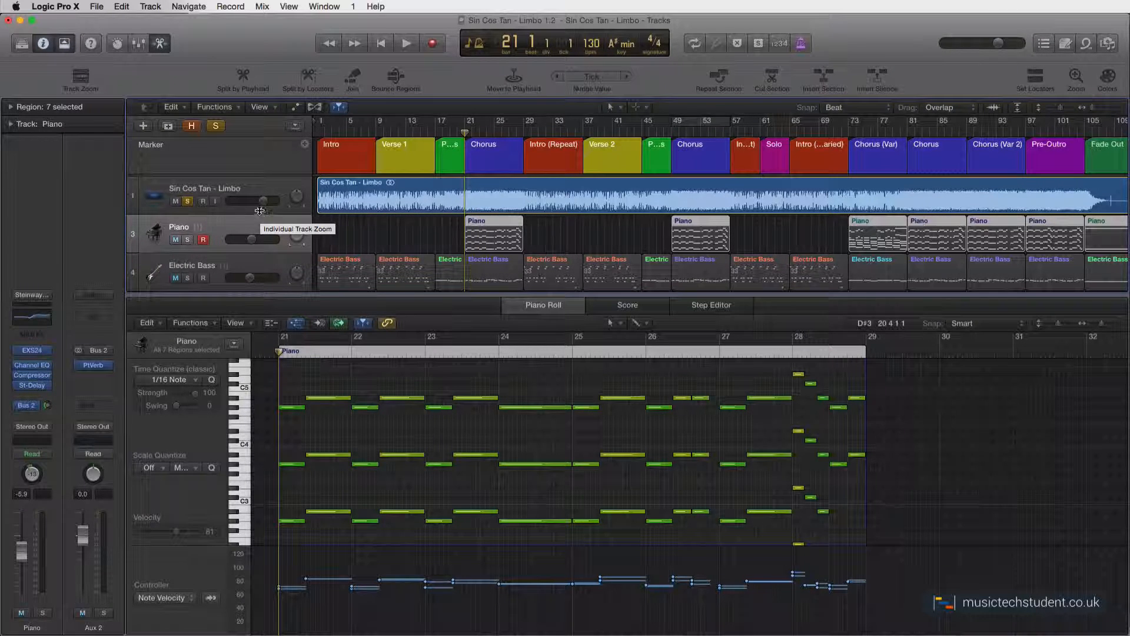
{"action": "key", "text": "space"}
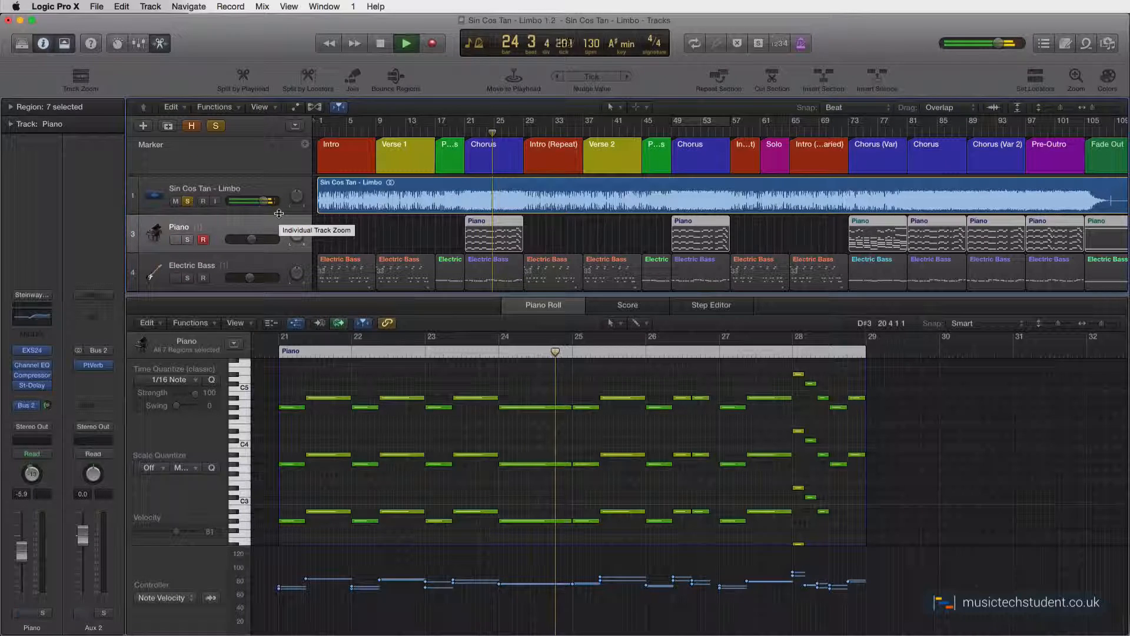
{"action": "key", "text": "space"}
- Unsolo and mute the original Limbo audio track, and solo the Piano track instead
{"action": "left_click", "coordinate": [187, 201]}
{"action": "left_click", "coordinate": [175, 201]}
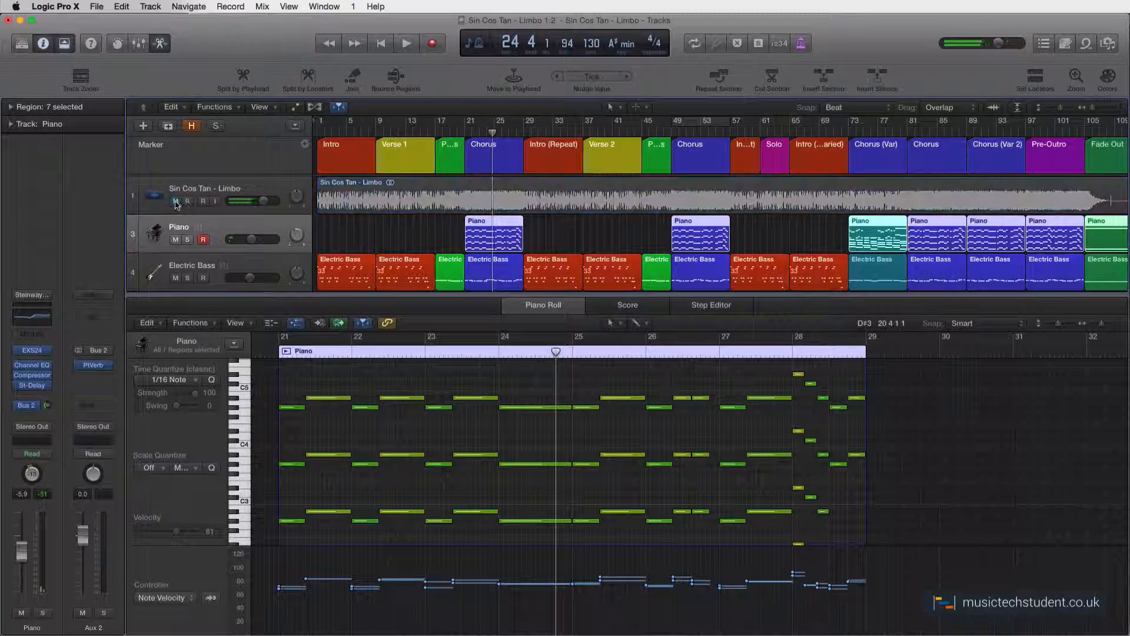
{"action": "left_click", "coordinate": [187, 239]}
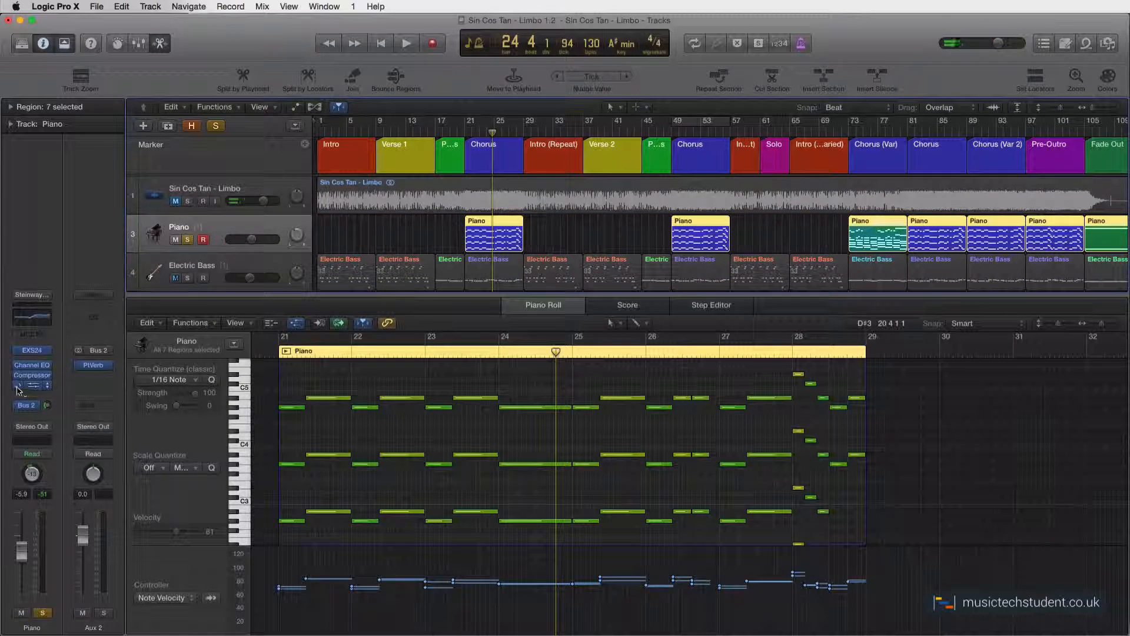
- Bypass the Stereo Delay on the Piano track and play the dry Chorus part from bar 21
{"action": "left_click", "coordinate": [16, 385]}
{"action": "left_click_drag", "start_coordinate": [467, 135], "coordinate": [464, 134]}
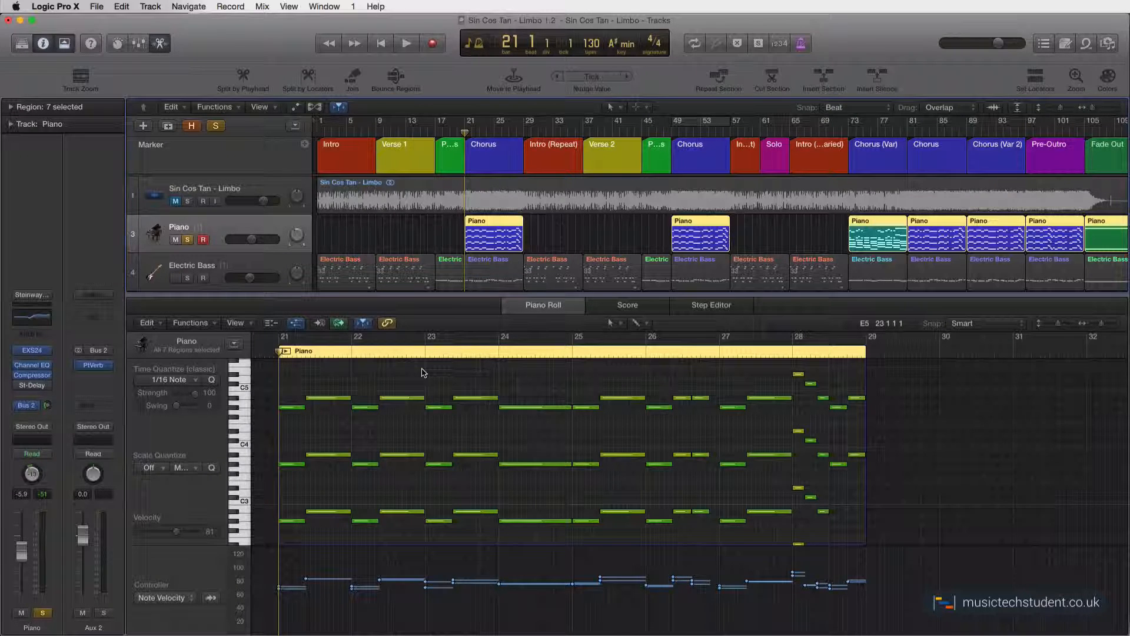
{"action": "key", "text": "space"}
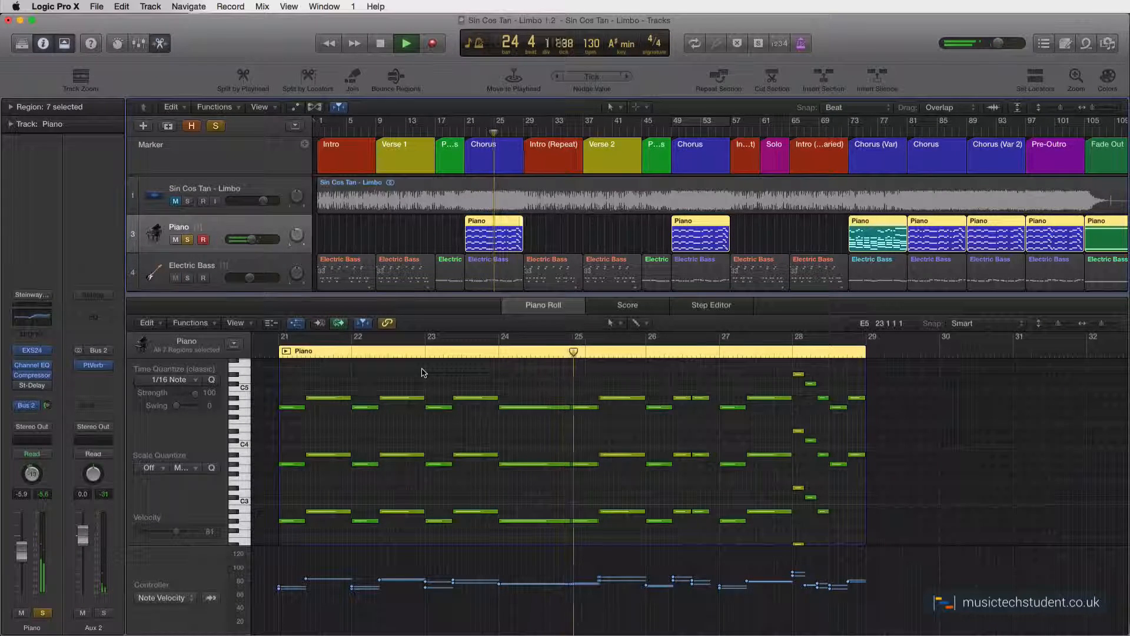
{"action": "key", "text": "space"}
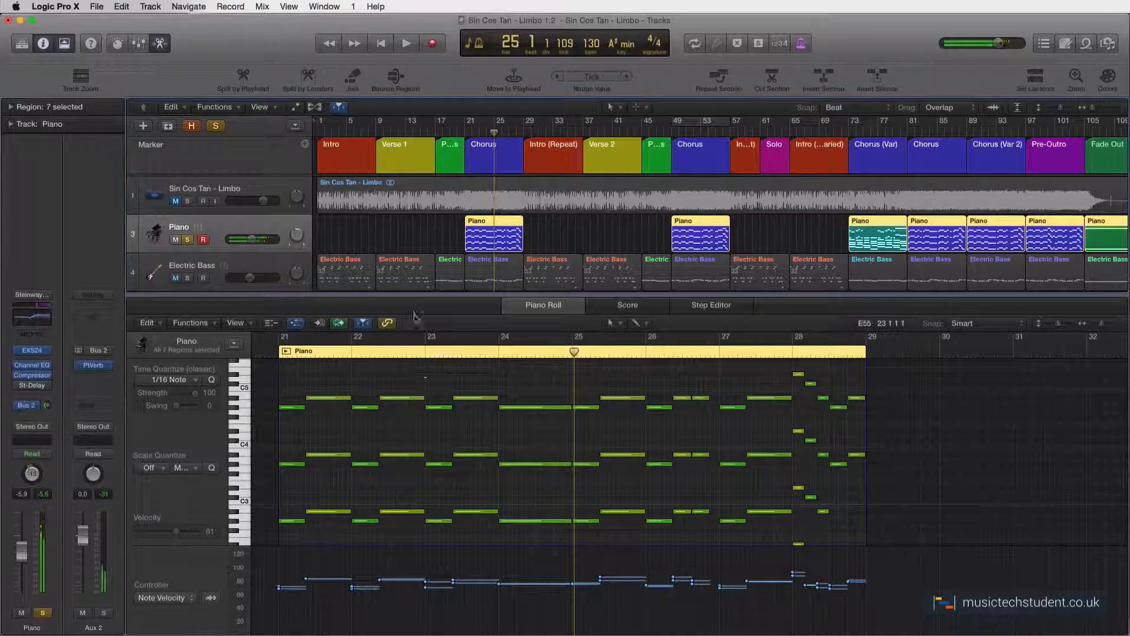
- Re-enable the Piano's Stereo Delay with its settings window open and play the Chorus from bar 21 with the effect
{"action": "left_click", "coordinate": [21, 386]}
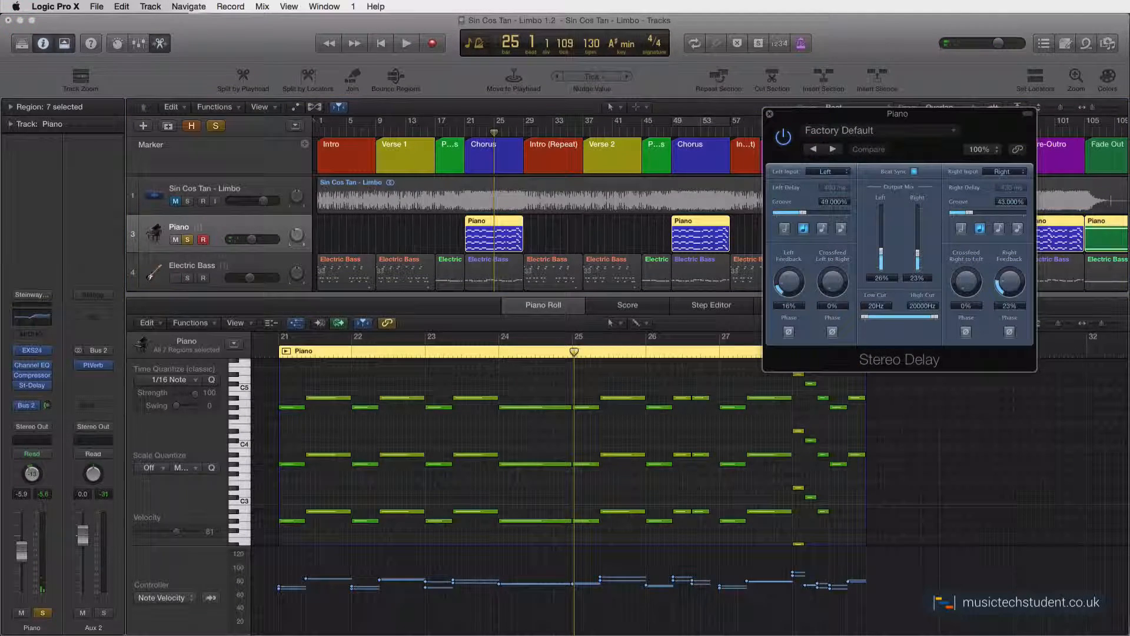
{"action": "left_click_drag", "start_coordinate": [832, 114], "coordinate": [743, 130]}
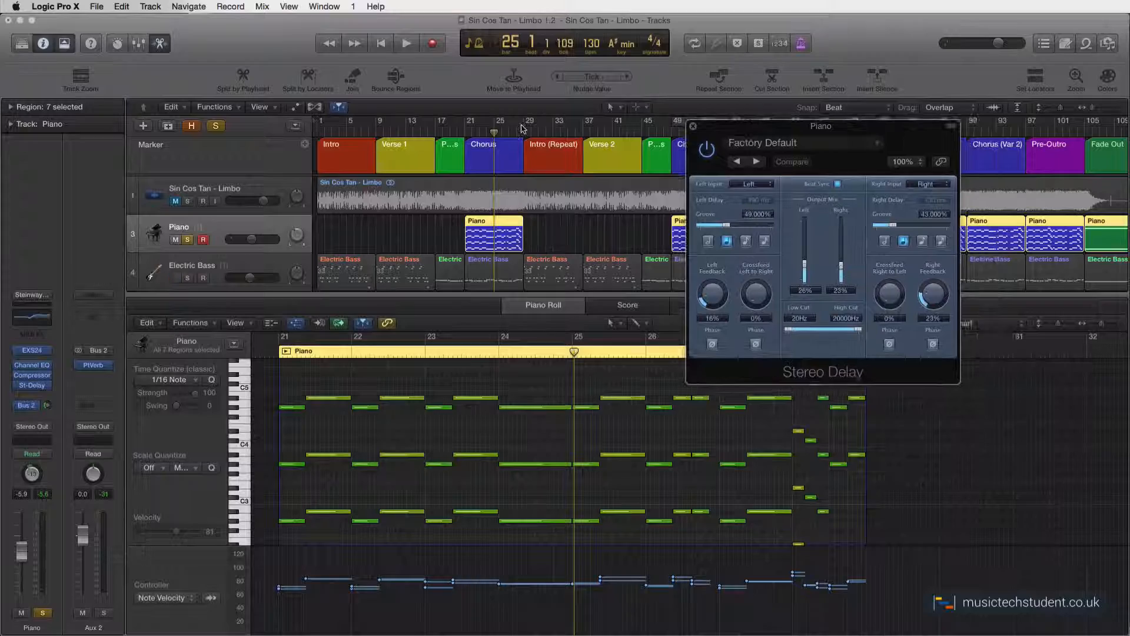
{"action": "left_click", "coordinate": [463, 131]}
{"action": "key", "text": "space"}
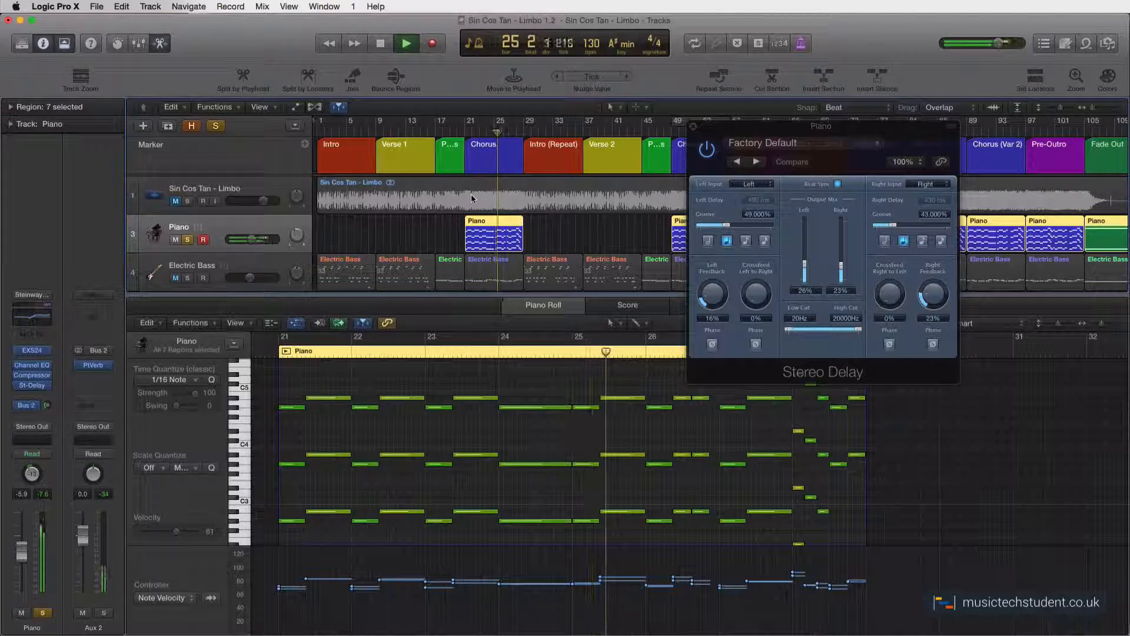
{"action": "key", "text": "space"}
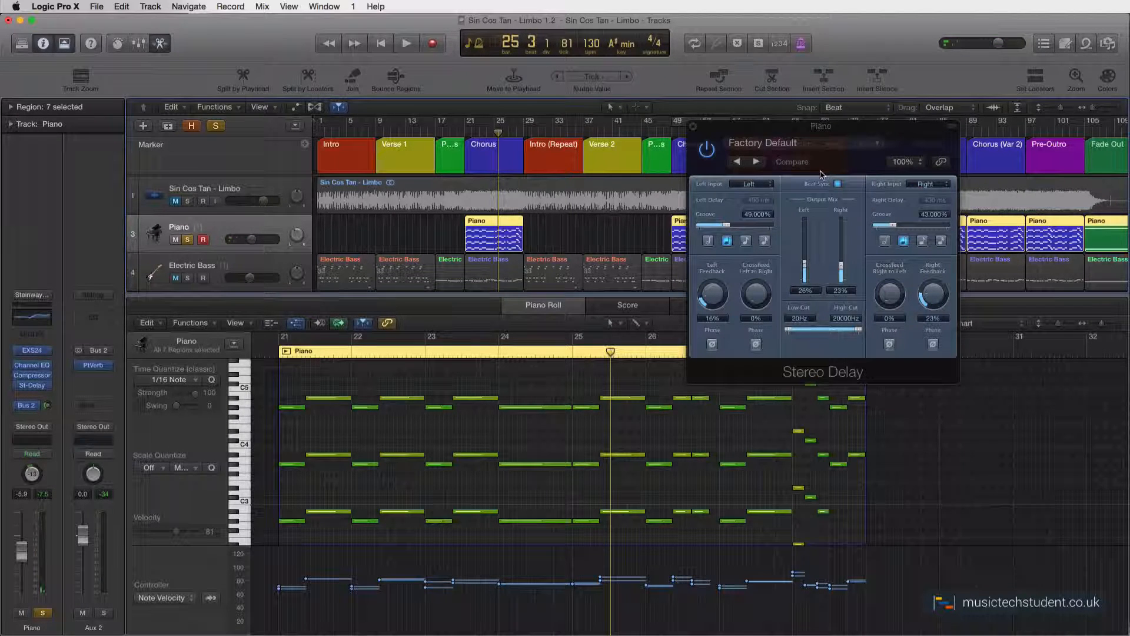
- Unsolo the Piano, play the first Chorus with the other tracks, and close the Stereo Delay window
{"action": "left_click", "coordinate": [187, 239]}
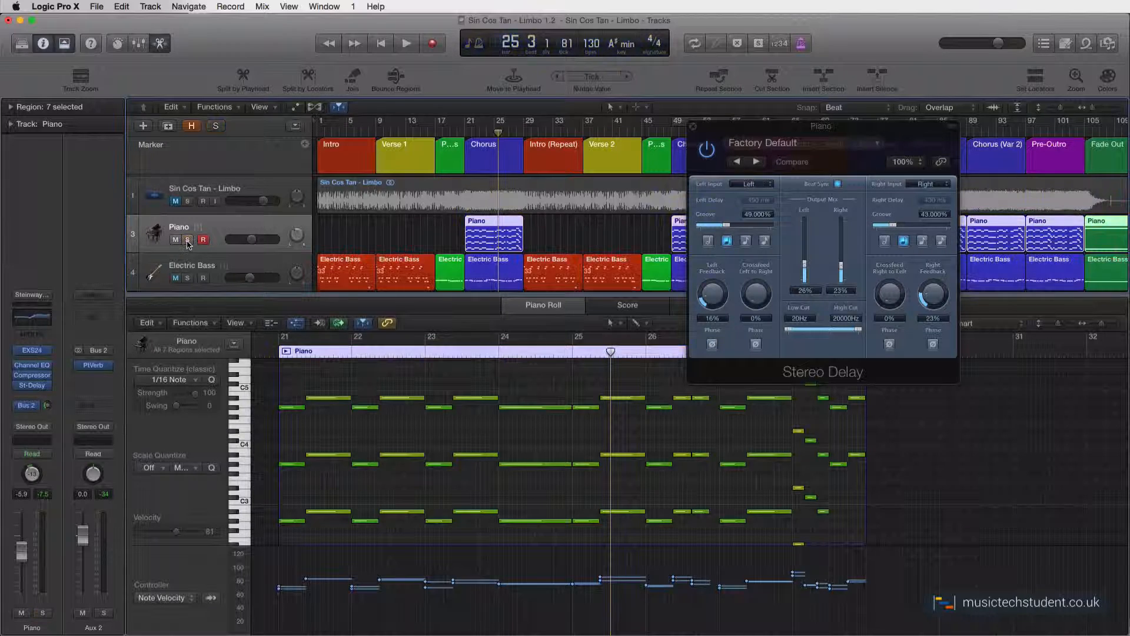
{"action": "left_click", "coordinate": [470, 132]}
{"action": "key", "text": "space"}
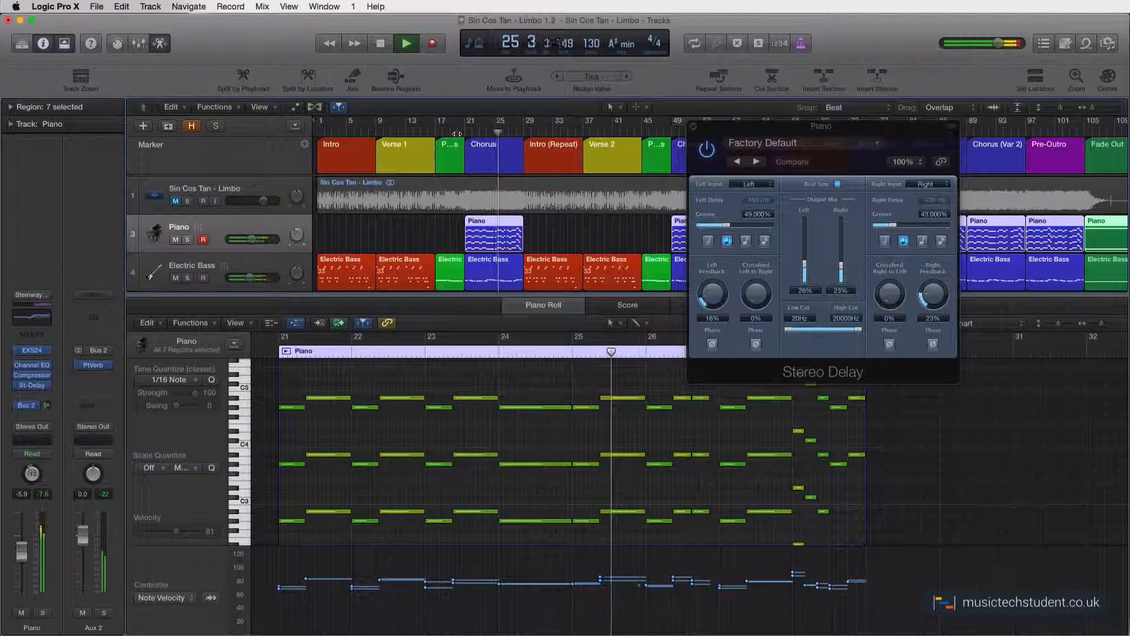
{"action": "key", "text": "space"}
{"action": "left_click", "coordinate": [693, 126]}
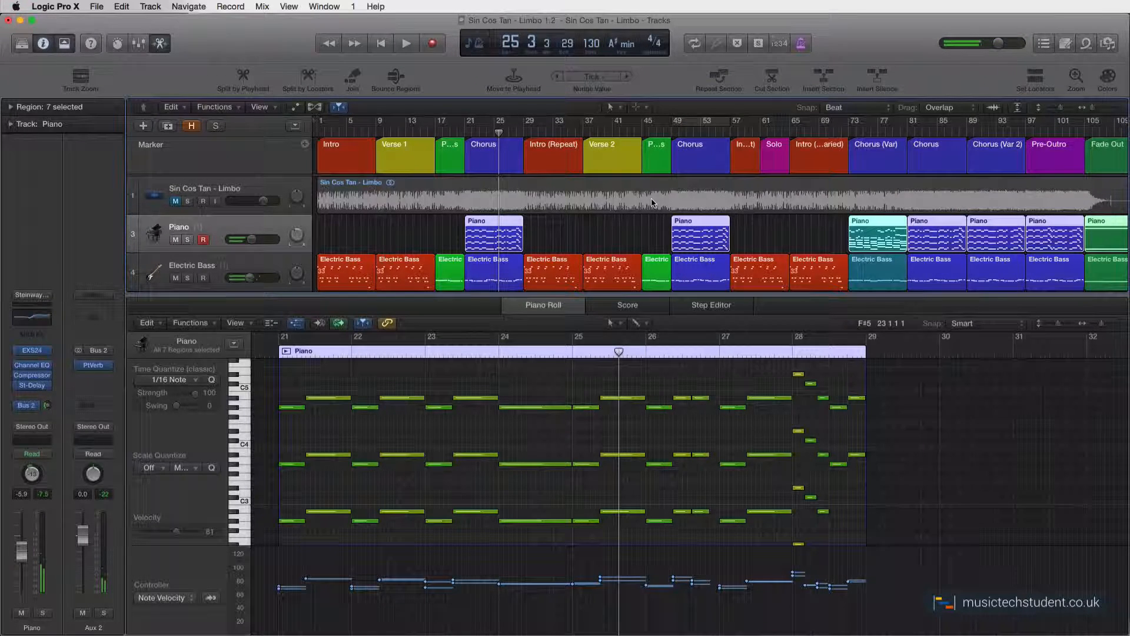